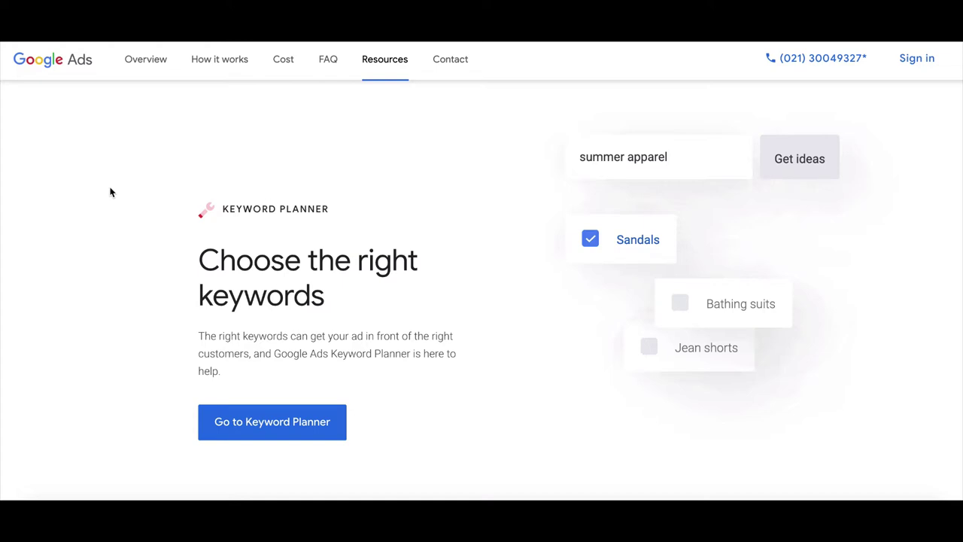
# - Launch the Keyword Planner from the Google Ads 'Choose the right keywords' landing page
pyautogui.moveTo(224, 205); pyautogui.dragTo(247, 208)
pyautogui.click(248, 211)
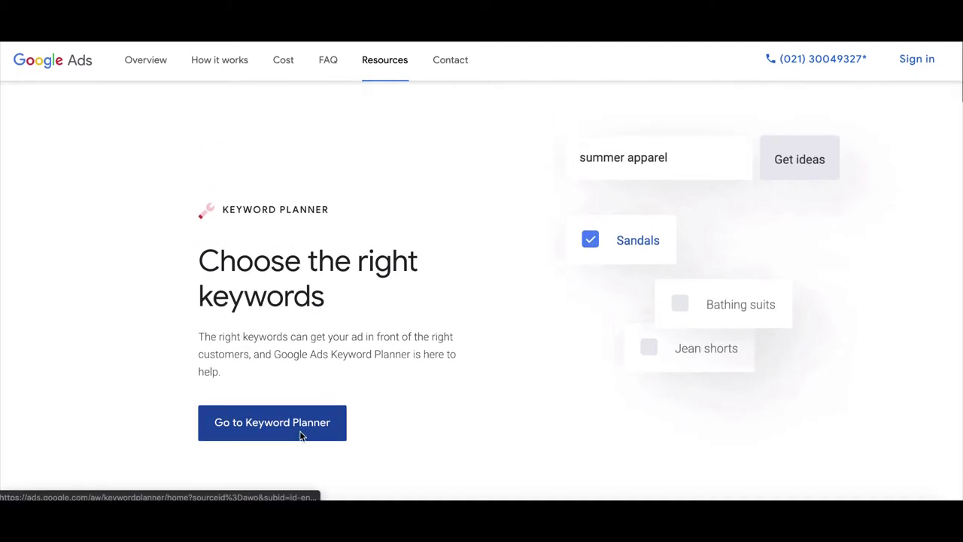
pyautogui.click(299, 434)
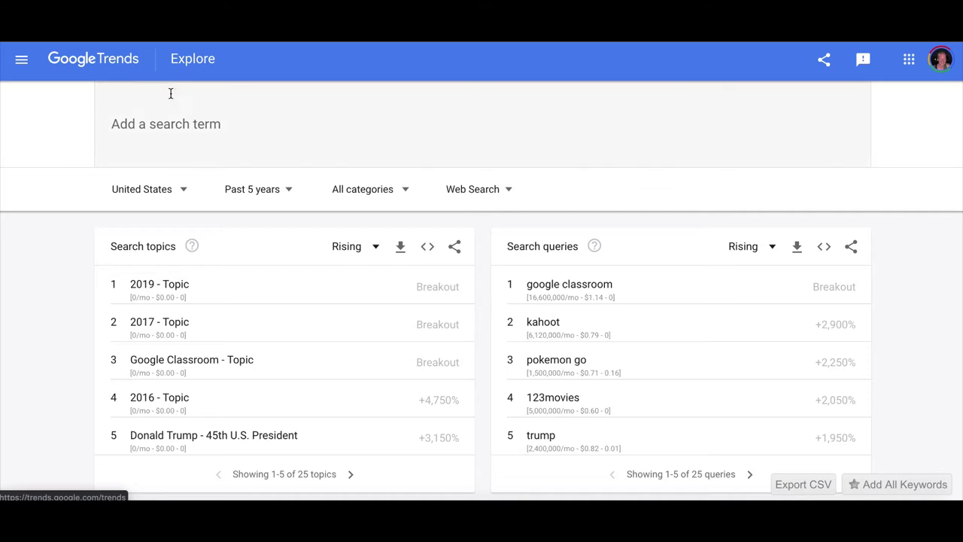
# - Chart United States interest in 'trump' over the past 12 months
pyautogui.click(222, 126)
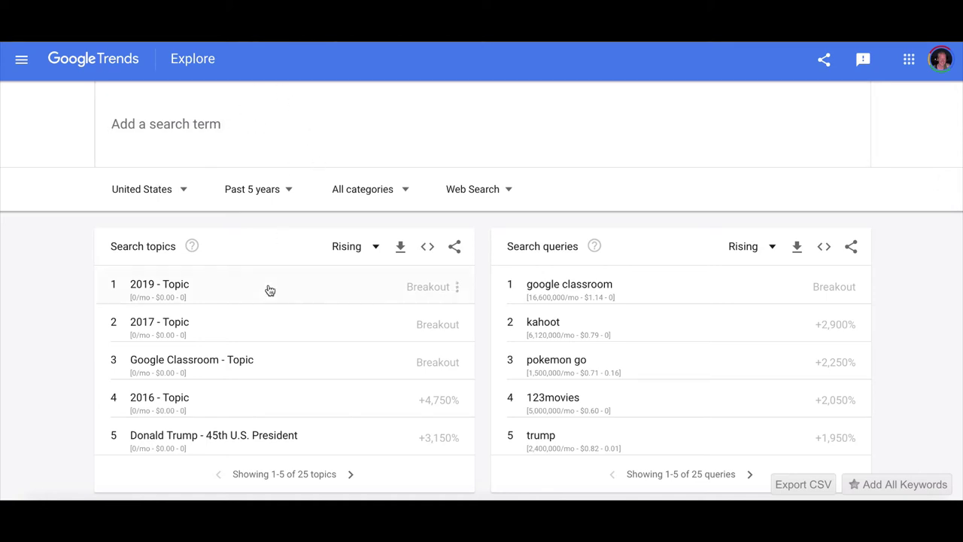
pyautogui.scroll(-1, 268, 288)
pyautogui.scroll(1, 515, 368)
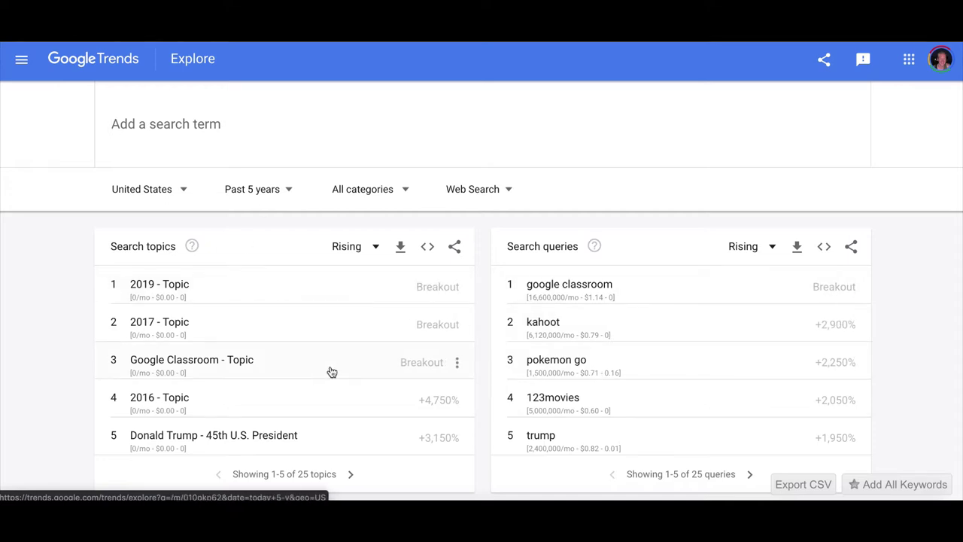
pyautogui.click(529, 435)
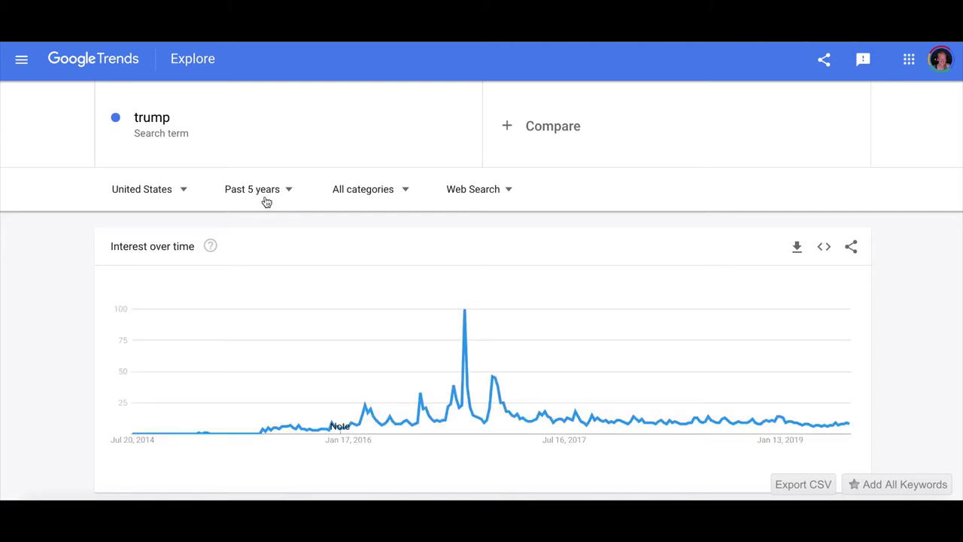
pyautogui.click(278, 191)
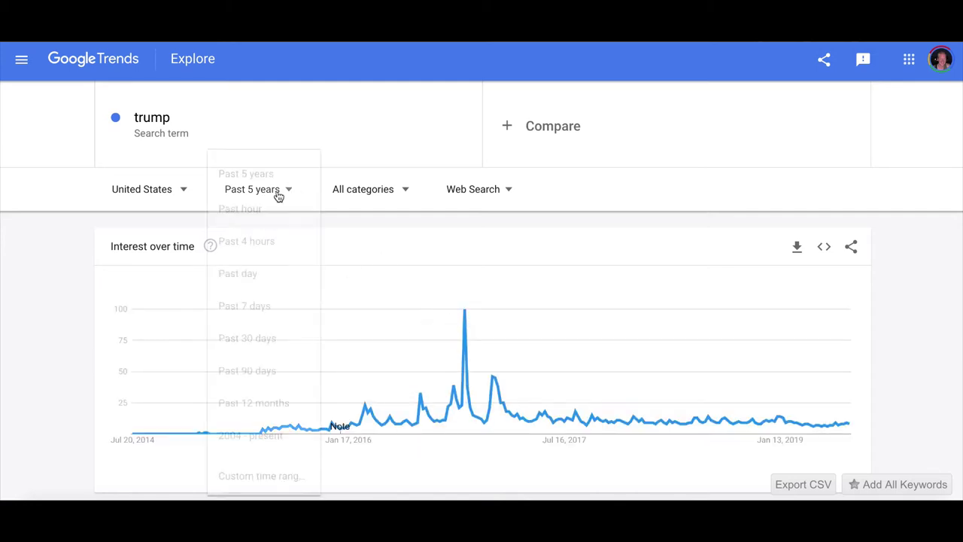
pyautogui.click(271, 403)
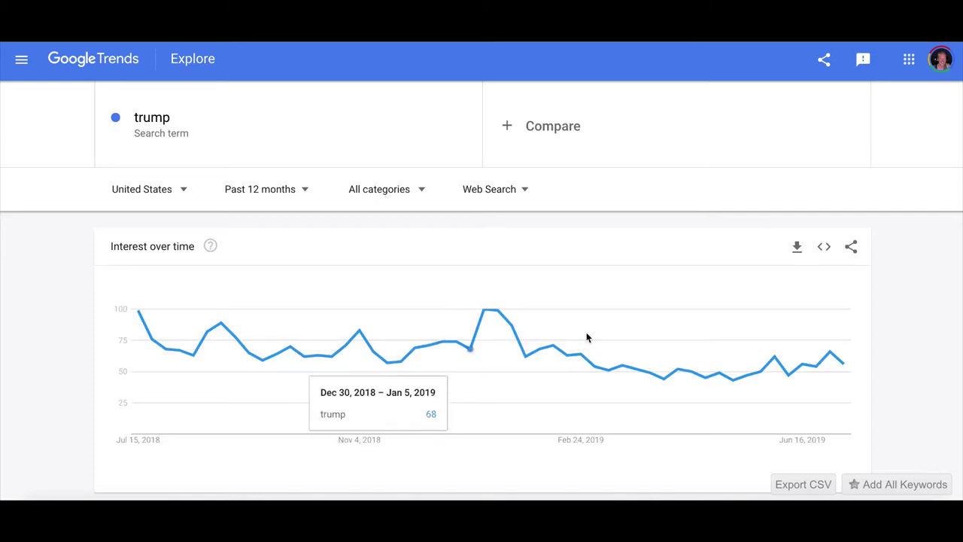
pyautogui.click(348, 133)
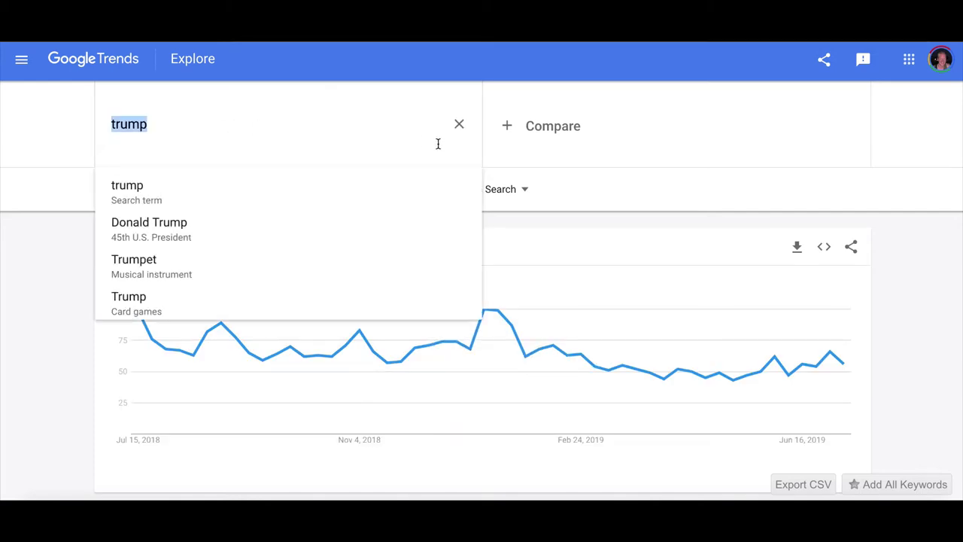
# - Replace the search term with 'bicycle'
pyautogui.write('bib')
pyautogui.press('BackSpace')
pyautogui.write('cycle')
pyautogui.press('Return')
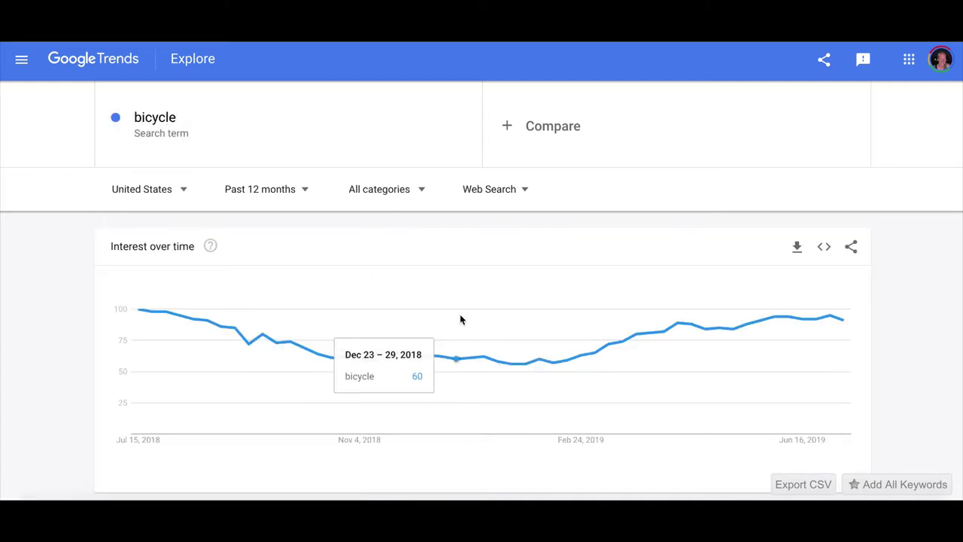
# - Widen the bicycle chart to the past 5 years to reveal its seasonal pattern
pyautogui.click(298, 198)
pyautogui.click(262, 402)
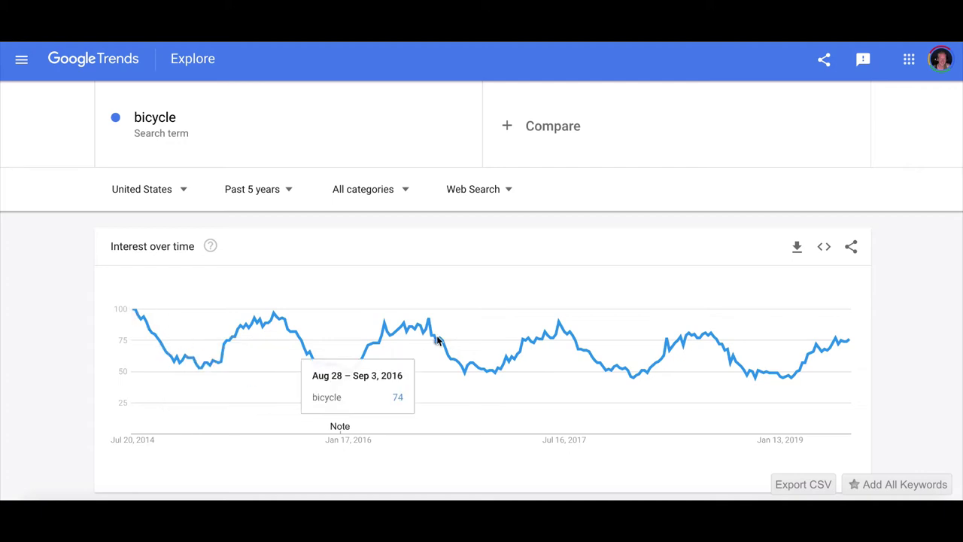
pyautogui.scroll(-8, 437, 340)
pyautogui.scroll(8, 437, 340)
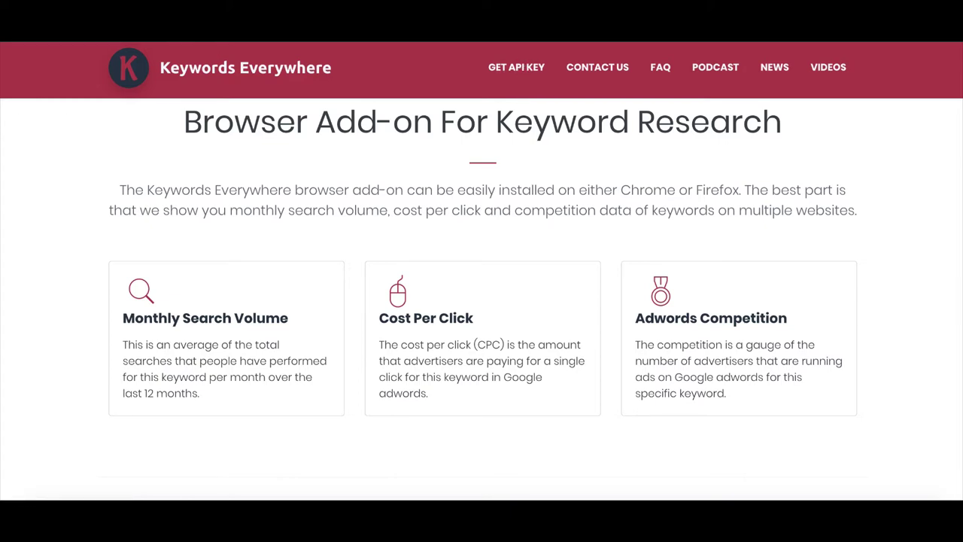
# - Search 'electric bikes' on google.com to see Keywords Everywhere volume and CPC figures
pyautogui.write('g')
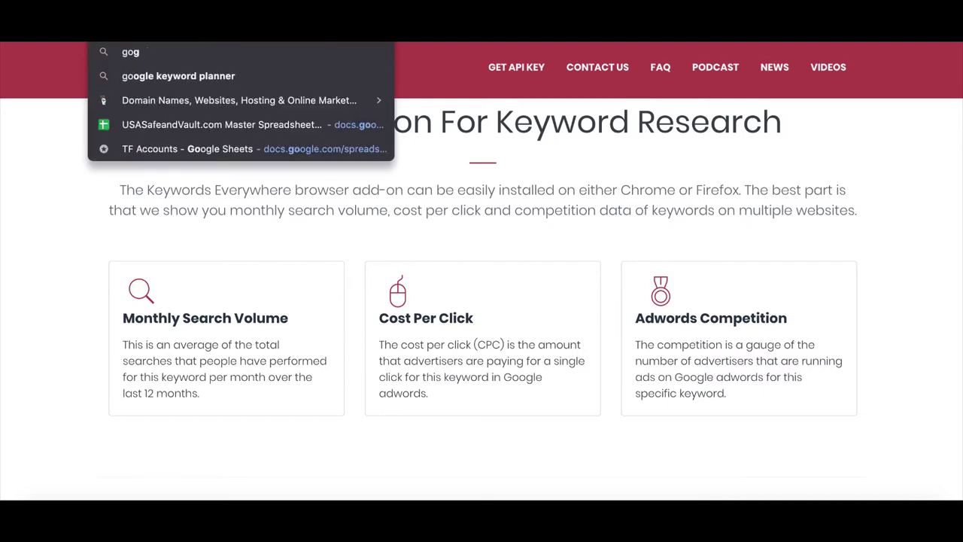
pyautogui.write('oogle.co')
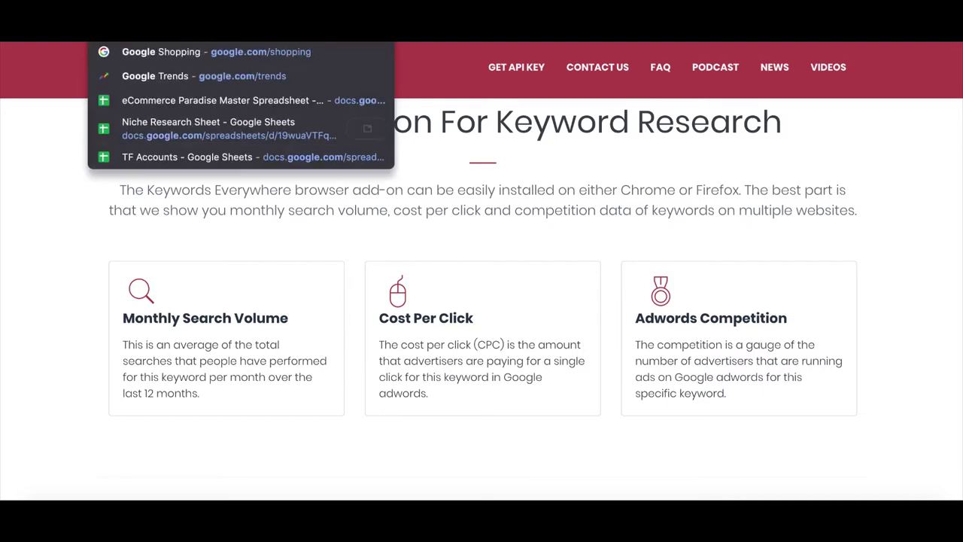
pyautogui.write('m')
pyautogui.press('Return')
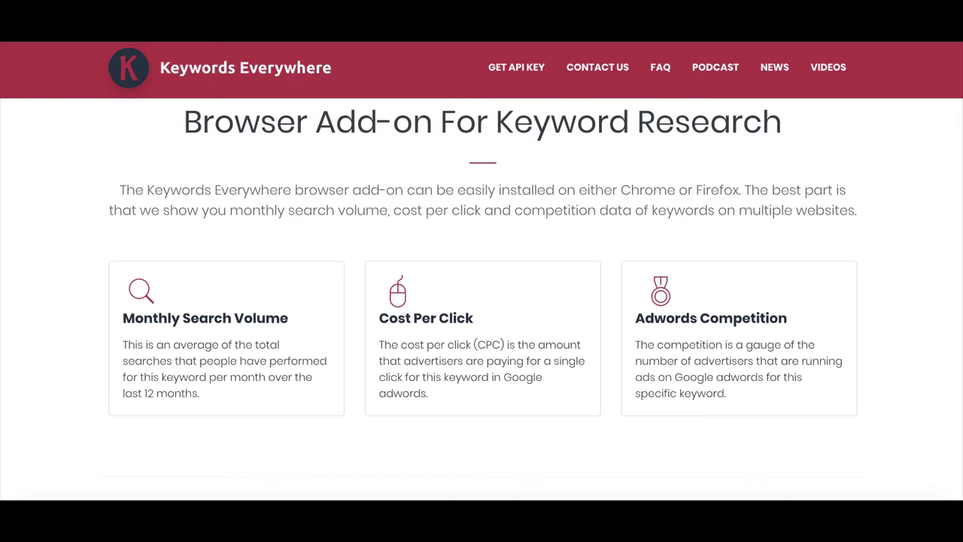
pyautogui.write('el')
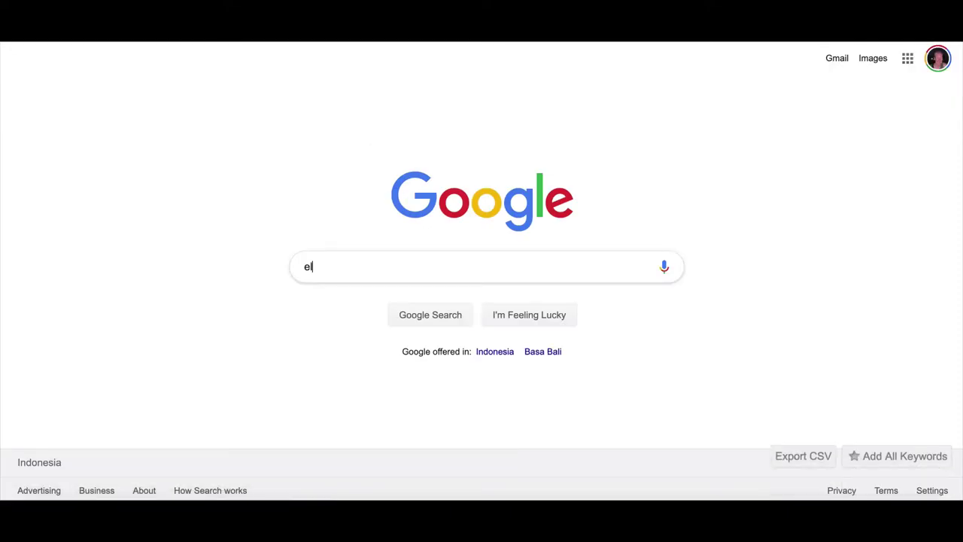
pyautogui.write('ectric bikes')
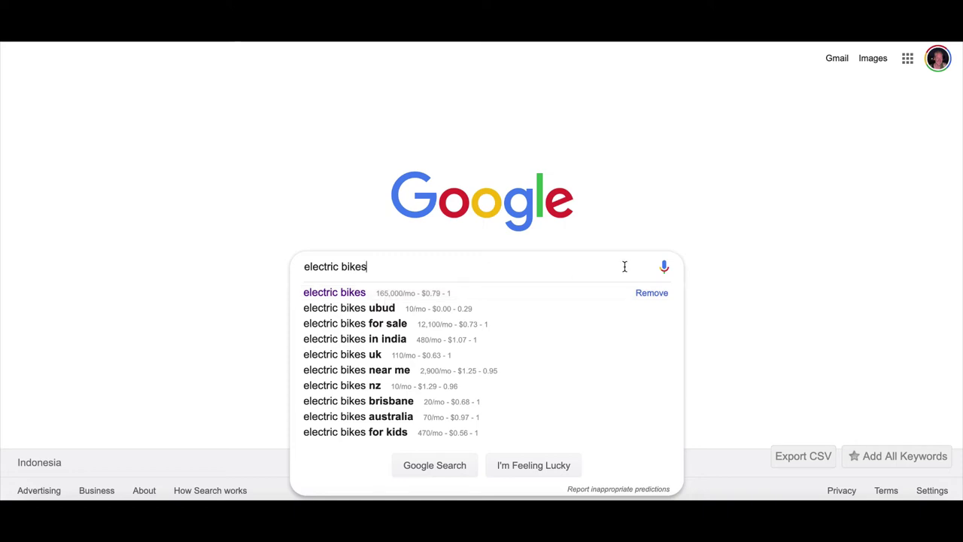
pyautogui.press('Escape')
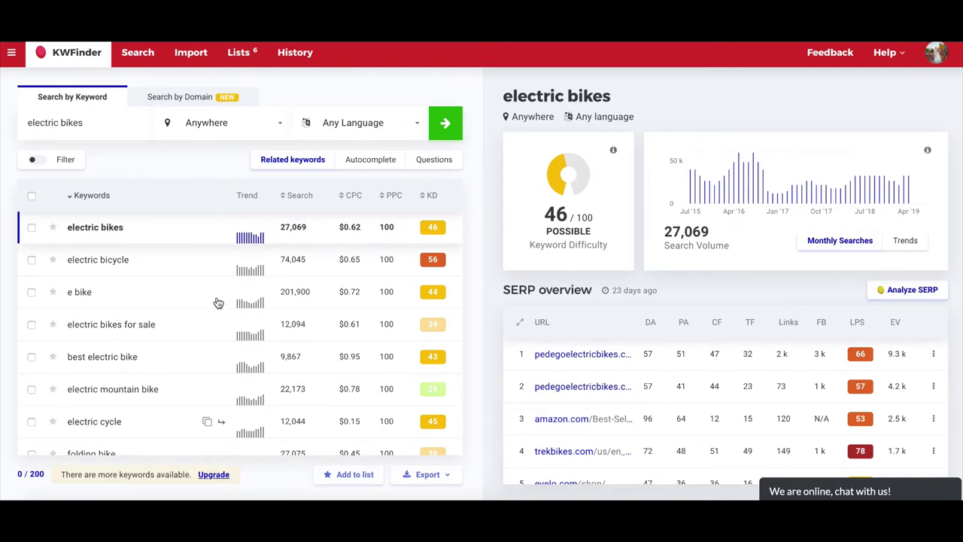
pyautogui.scroll(-1, 348, 378)
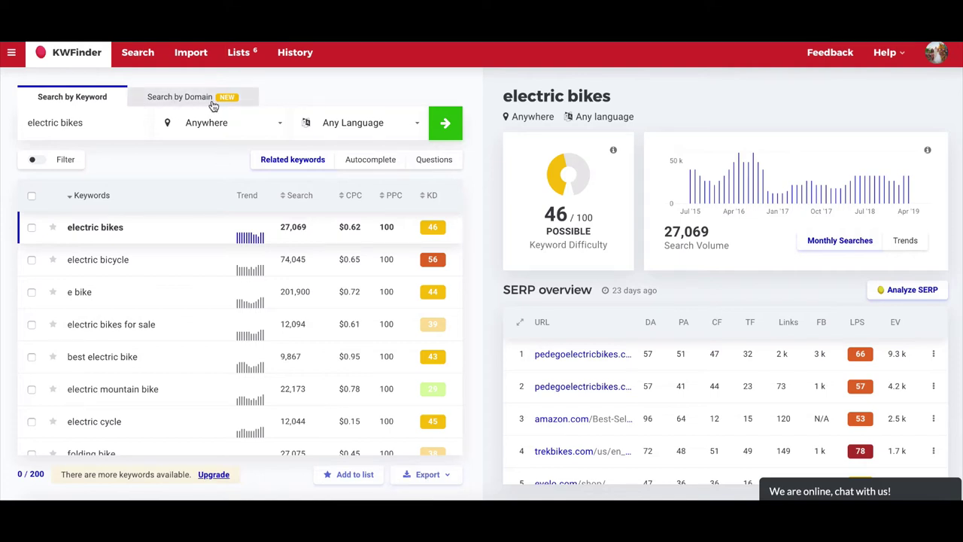
pyautogui.click(13, 54)
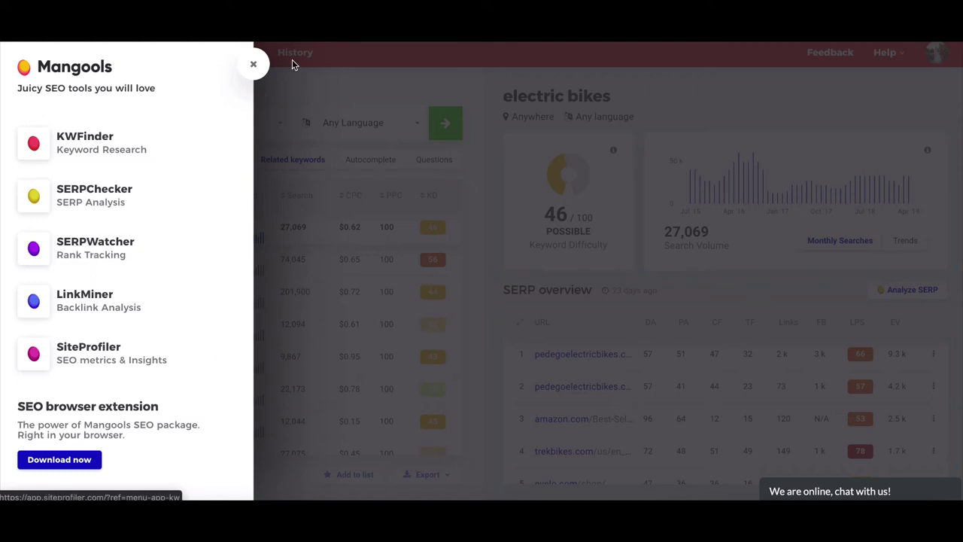
pyautogui.click(254, 65)
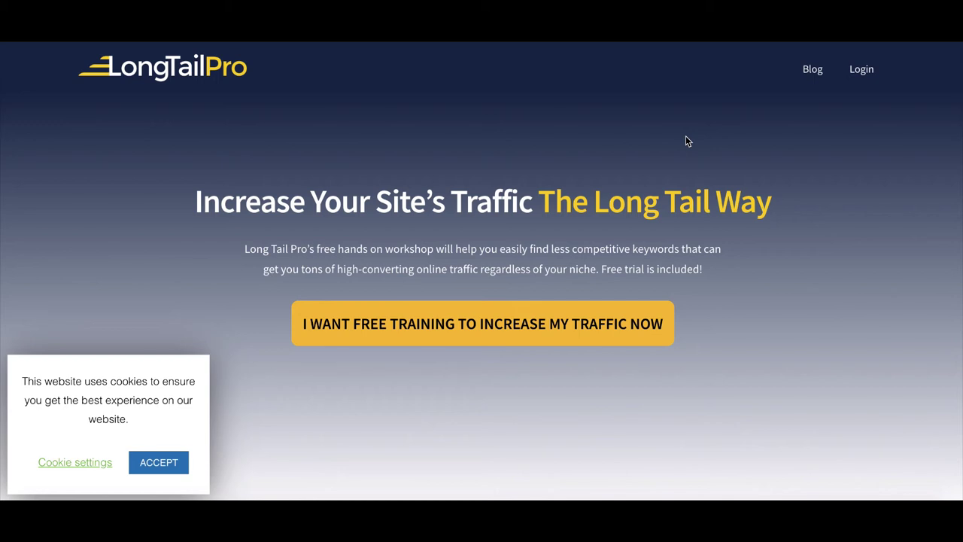
# - Accept the Long Tail Pro cookie notice and scroll down the landing page
pyautogui.click(150, 460)
pyautogui.scroll(-5, 499, 271)
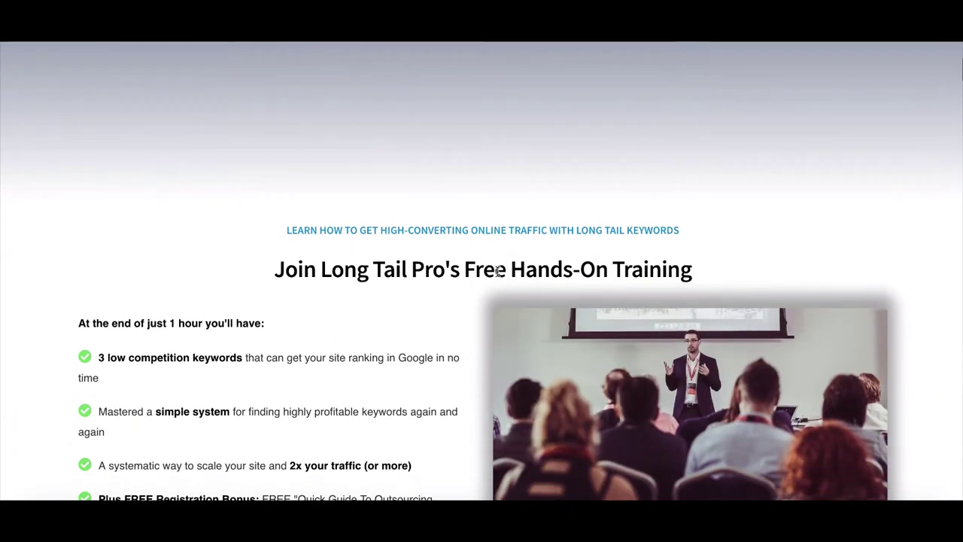
pyautogui.scroll(-2, 497, 271)
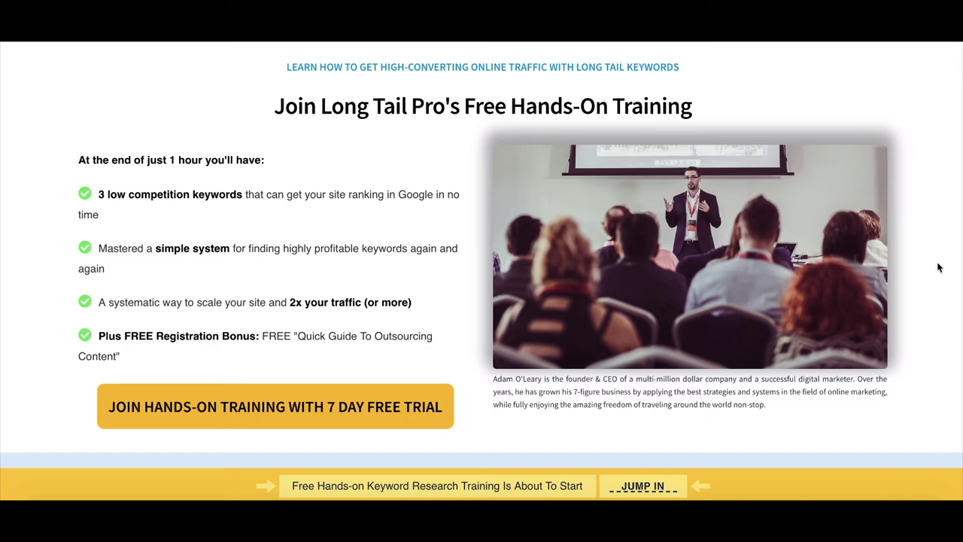
pyautogui.scroll(-5, 938, 267)
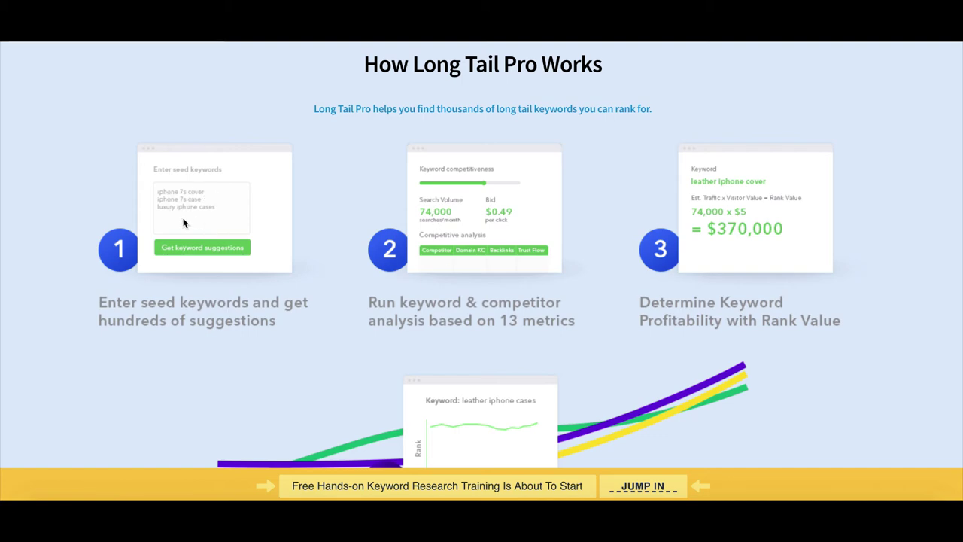
pyautogui.scroll(-4, 327, 268)
pyautogui.scroll(-3, 326, 269)
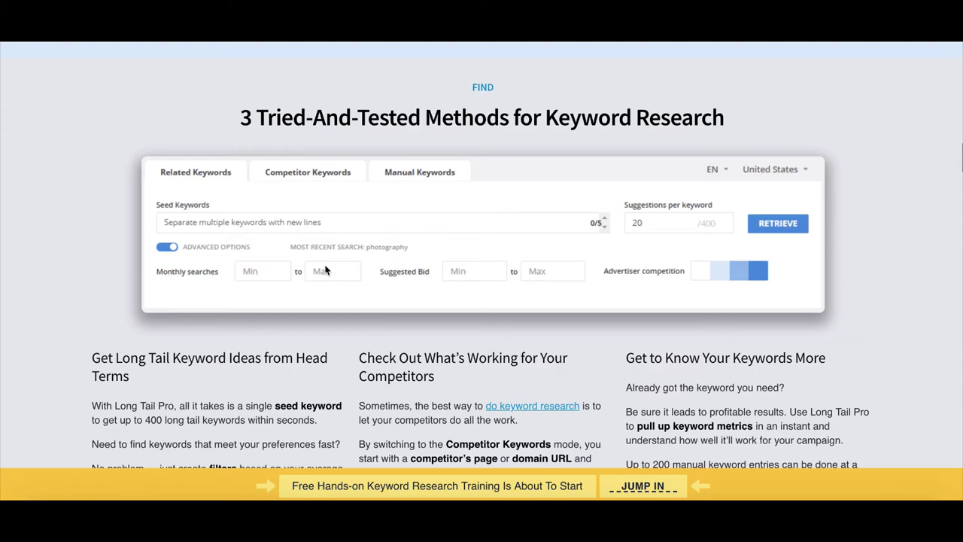
pyautogui.scroll(-8, 326, 270)
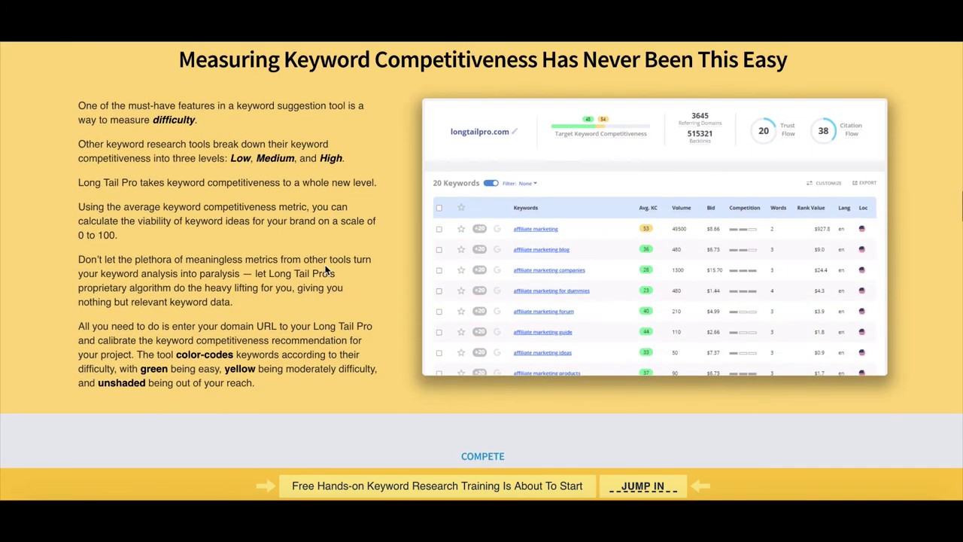
# - Scroll down to the pricing cards, then back up to the top of the page
pyautogui.scroll(1, 326, 270)
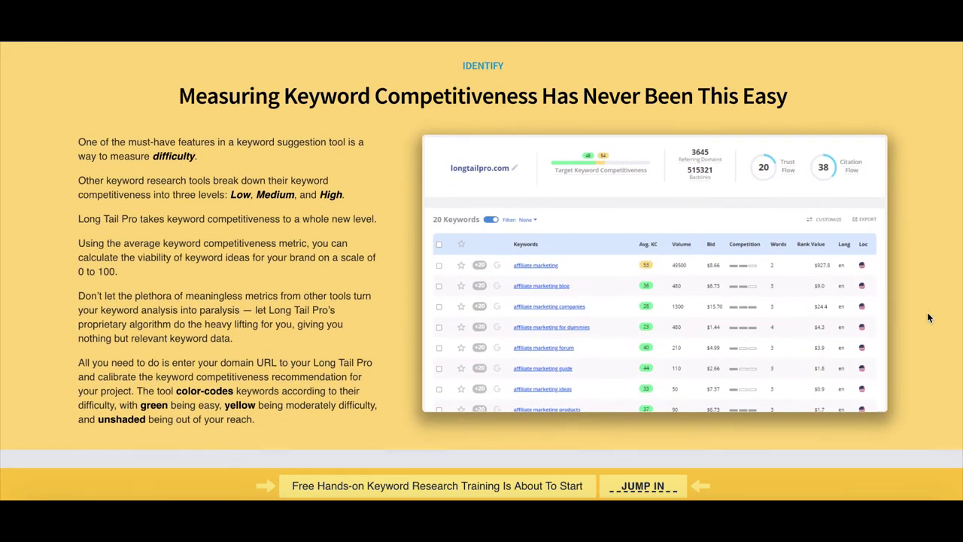
pyautogui.scroll(-6, 927, 312)
pyautogui.scroll(-11, 927, 318)
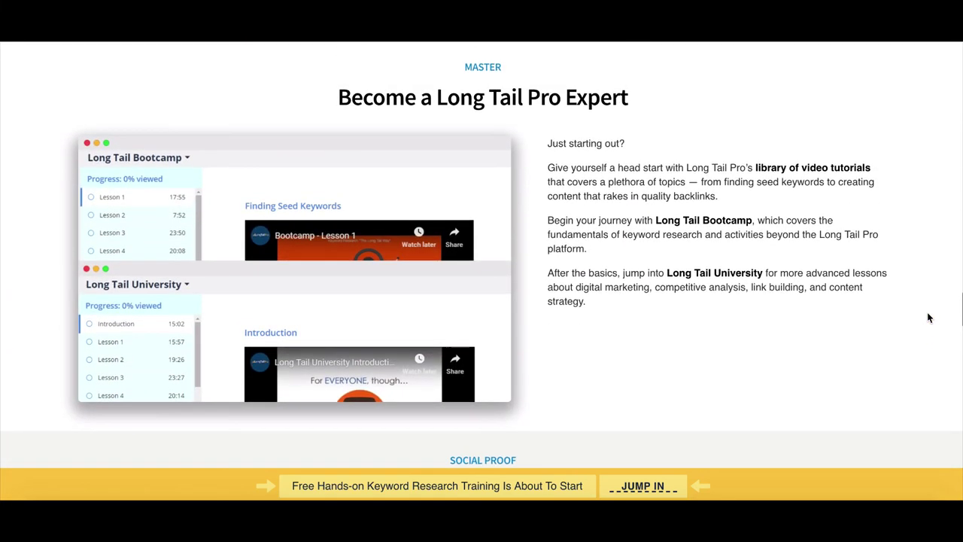
pyautogui.scroll(-3, 929, 318)
pyautogui.scroll(-20, 929, 317)
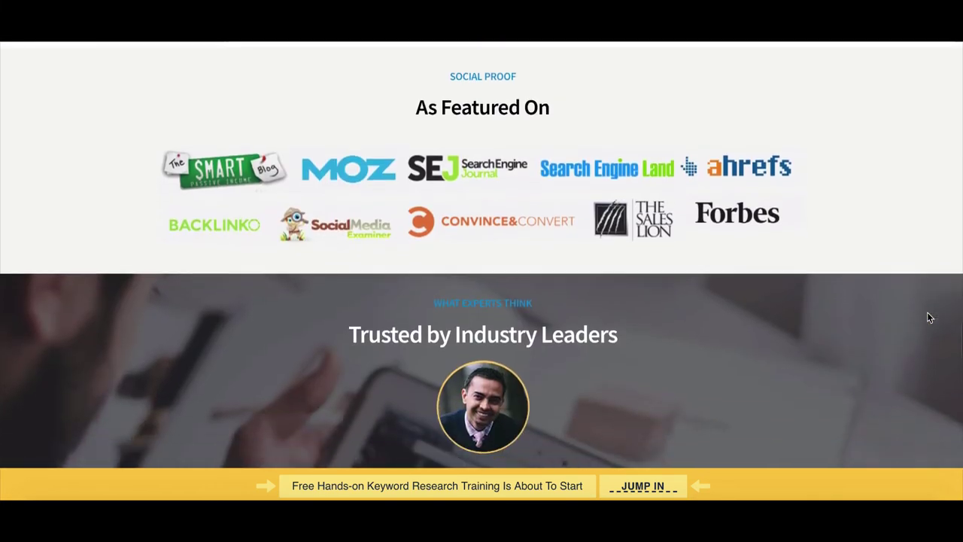
pyautogui.scroll(10, 929, 317)
pyautogui.scroll(4, 927, 318)
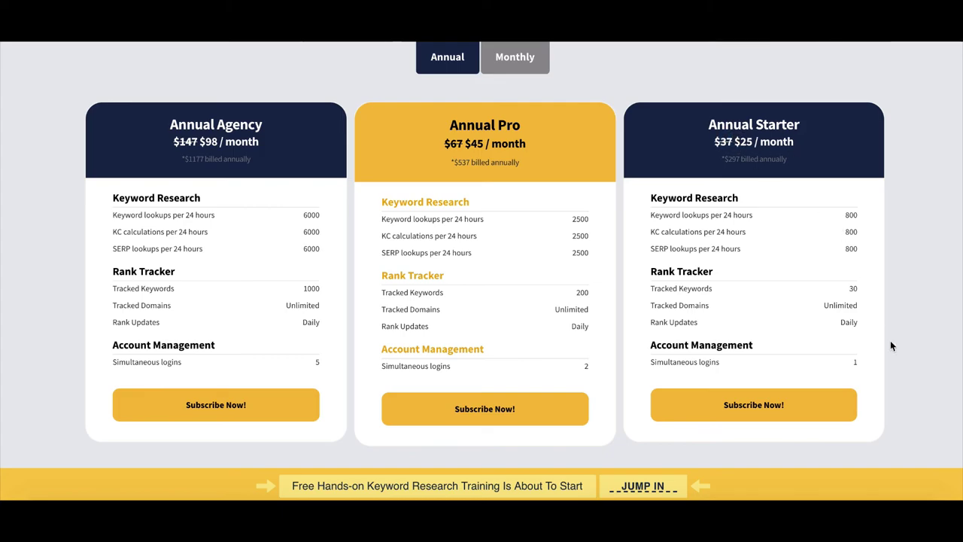
pyautogui.scroll(15, 931, 325)
pyautogui.scroll(10, 932, 329)
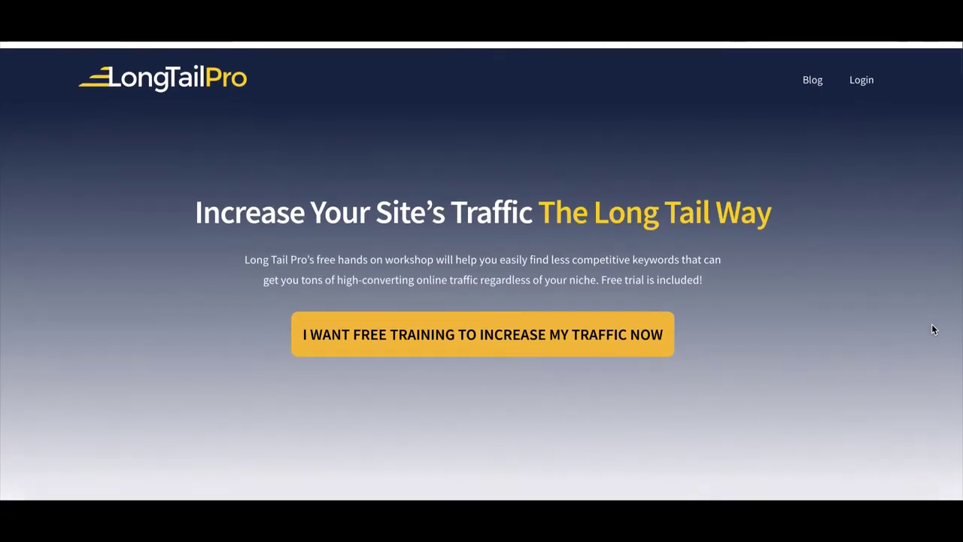